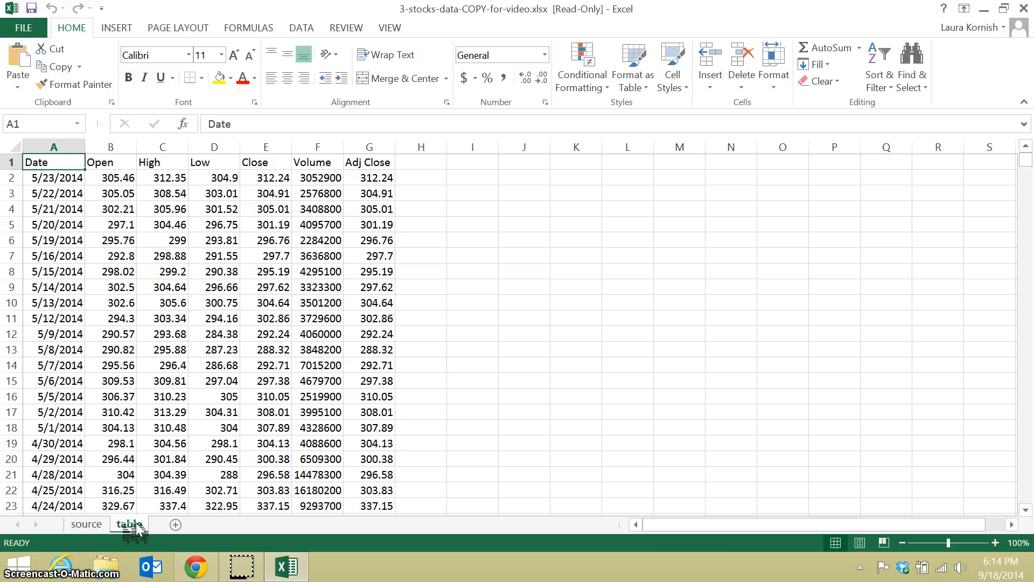
# Freeze the panes above row 2 of the table sheet so the header row stays fixed while scrolling
pyautogui.click(10, 178)
pyautogui.click(358, 25)
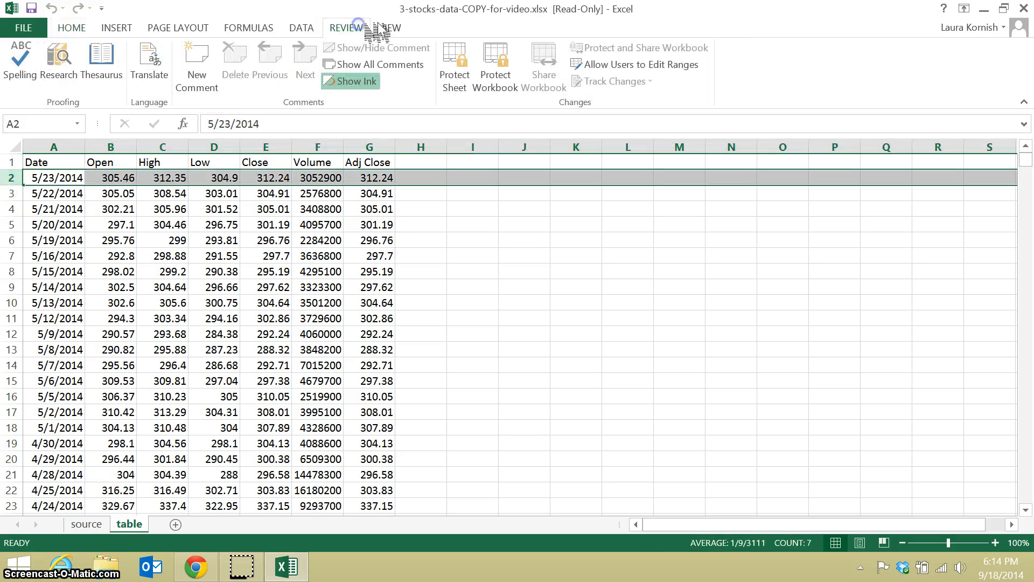
pyautogui.click(389, 28)
pyautogui.click(490, 75)
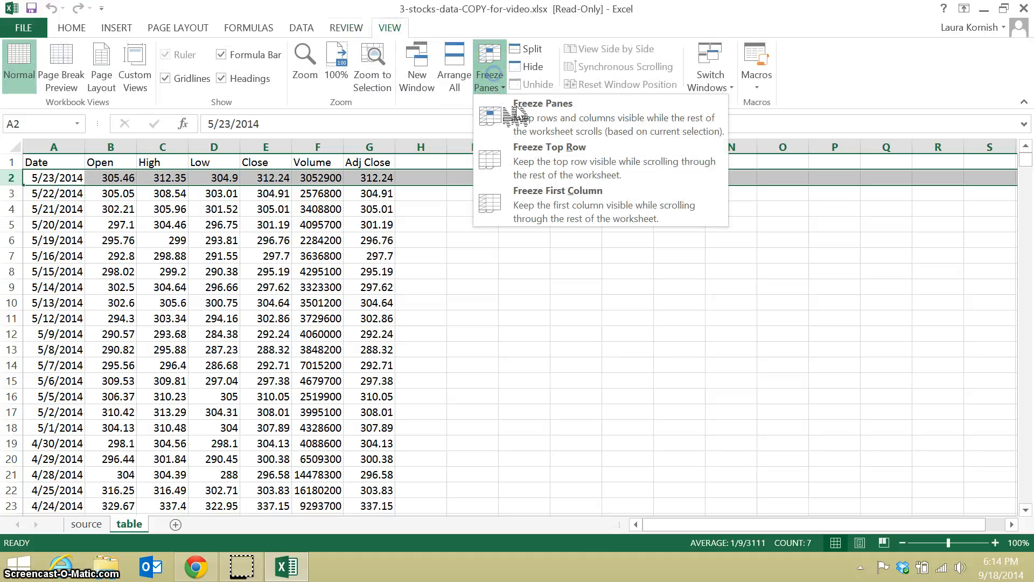
pyautogui.click(517, 112)
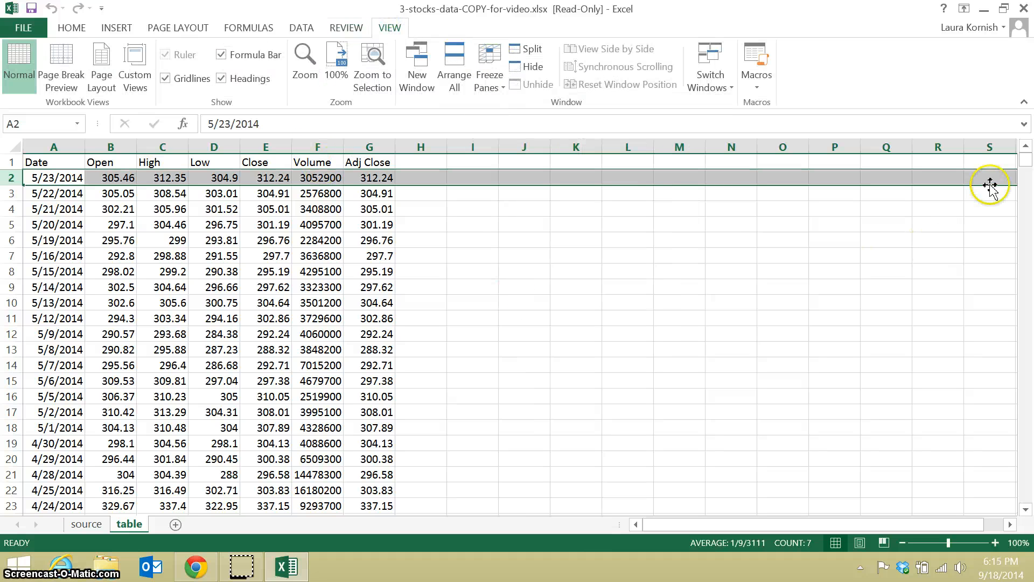
pyautogui.moveTo(1025, 162)
pyautogui.mouseDown()
pyautogui.moveTo(1029, 497)
pyautogui.moveTo(1023, 157)
pyautogui.mouseUp()
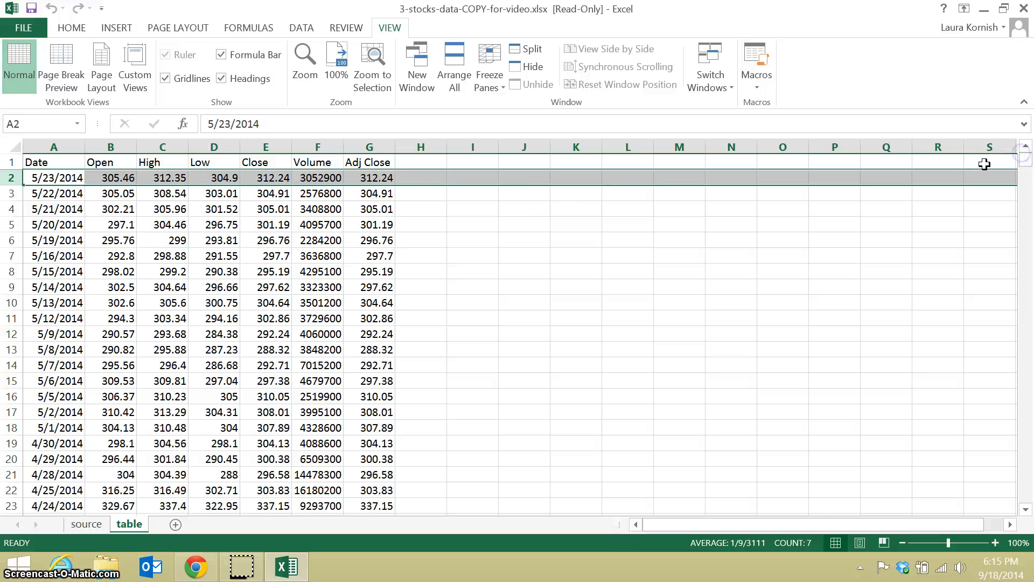
pyautogui.click(427, 180)
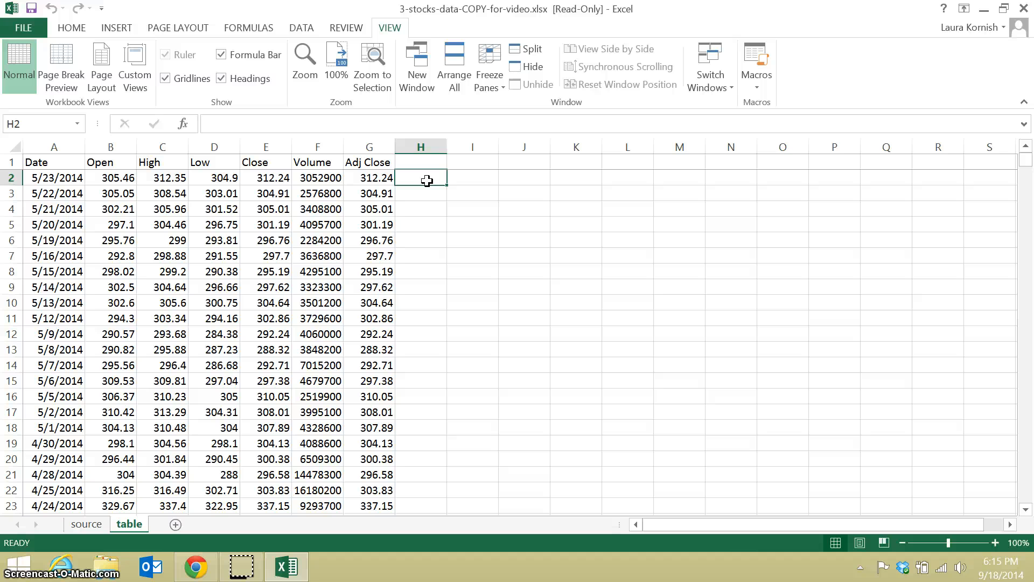
# Add a new worksheet after the table sheet and name it dashboard
pyautogui.click(175, 524)
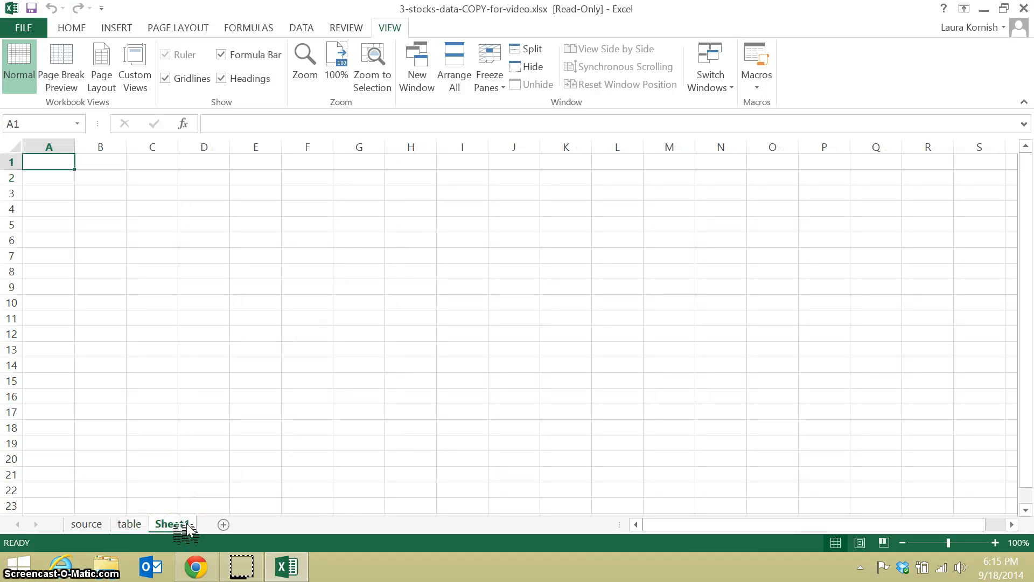
pyautogui.doubleClick(177, 524)
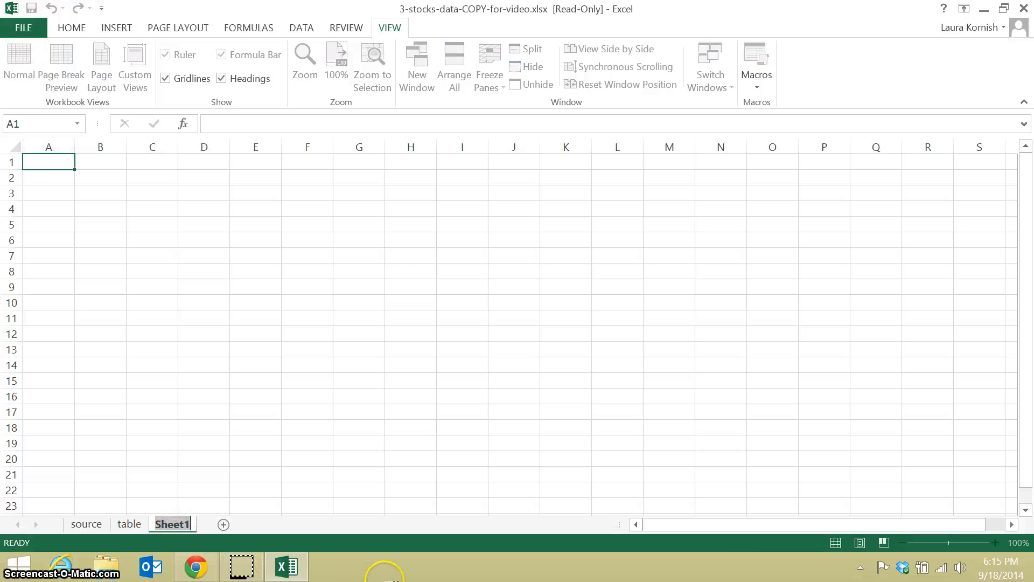
pyautogui.write('d')
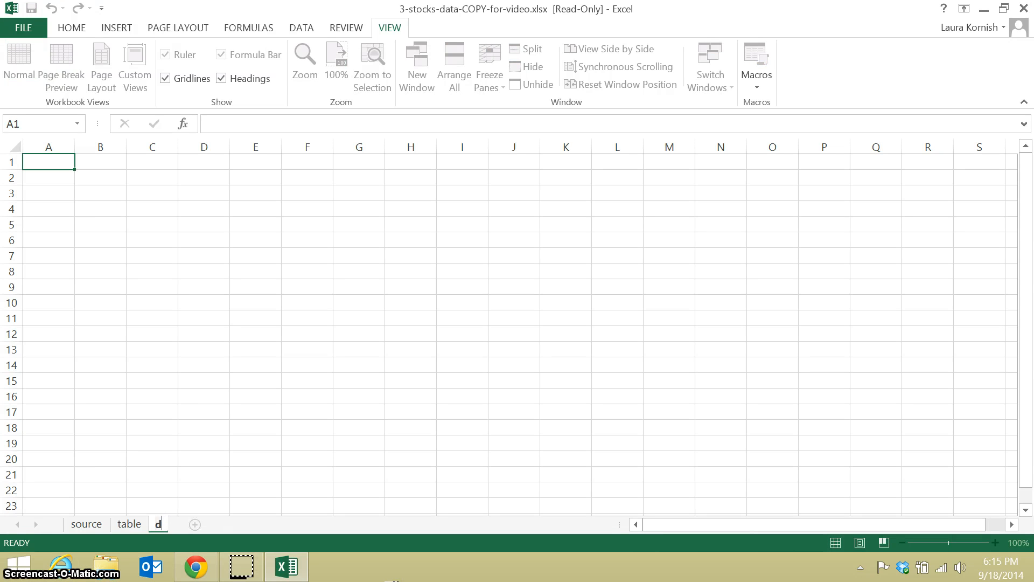
pyautogui.write('ashboard')
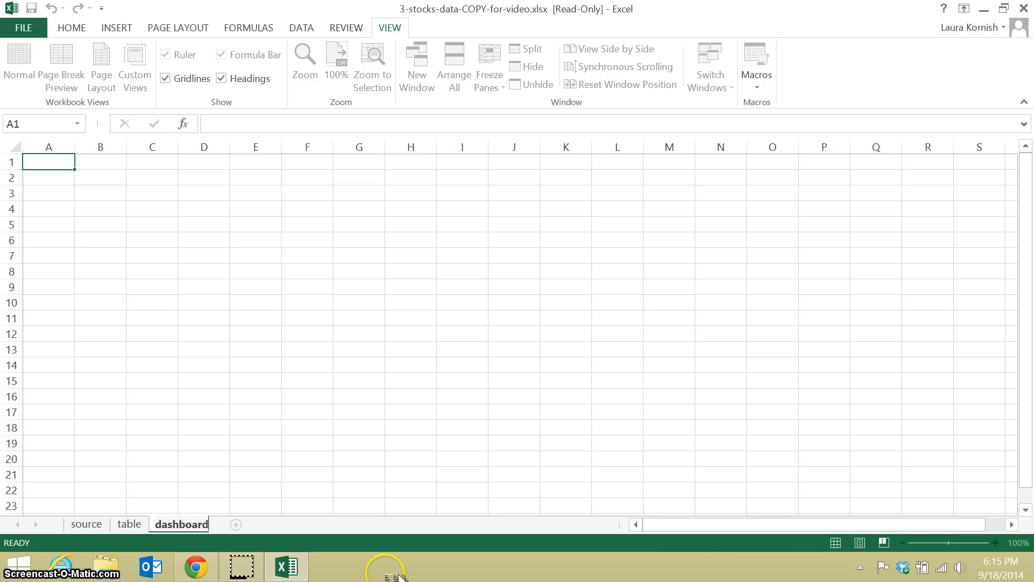
pyautogui.press('Return')
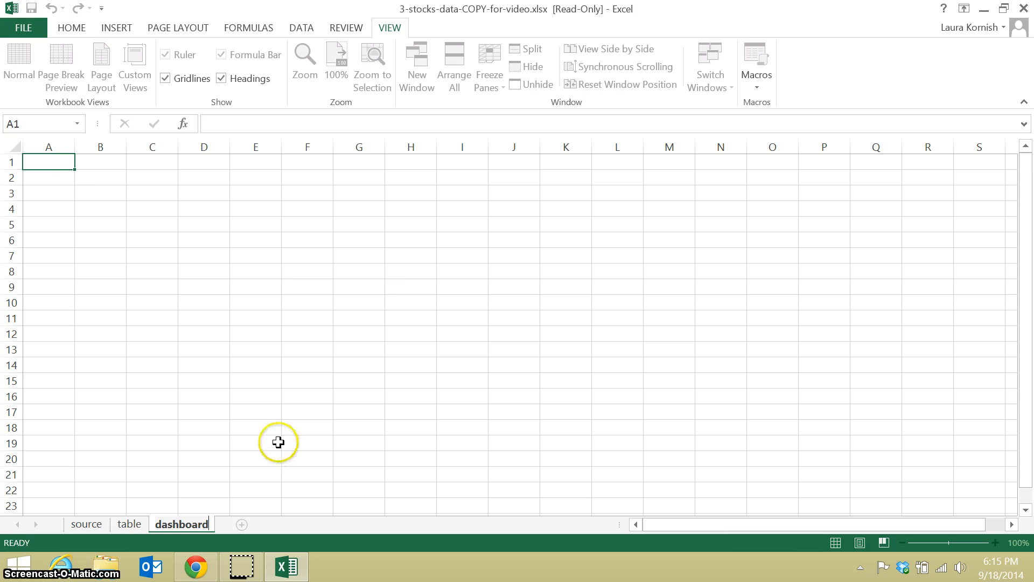
# Enter the column headers Date in A3 and Adj Close in B3 of the dashboard sheet
pyautogui.click(60, 192)
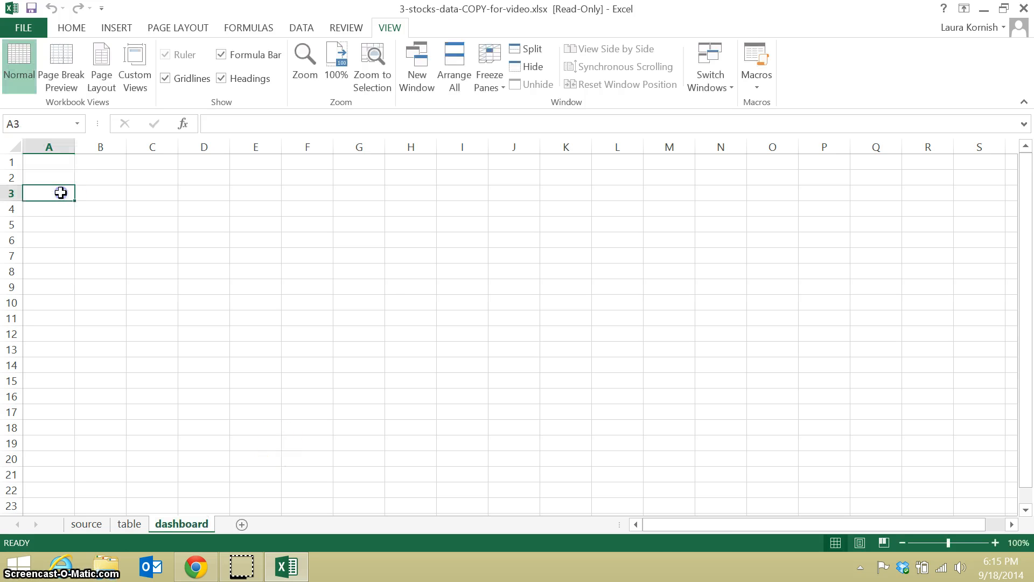
pyautogui.write('Date')
pyautogui.press('Tab')
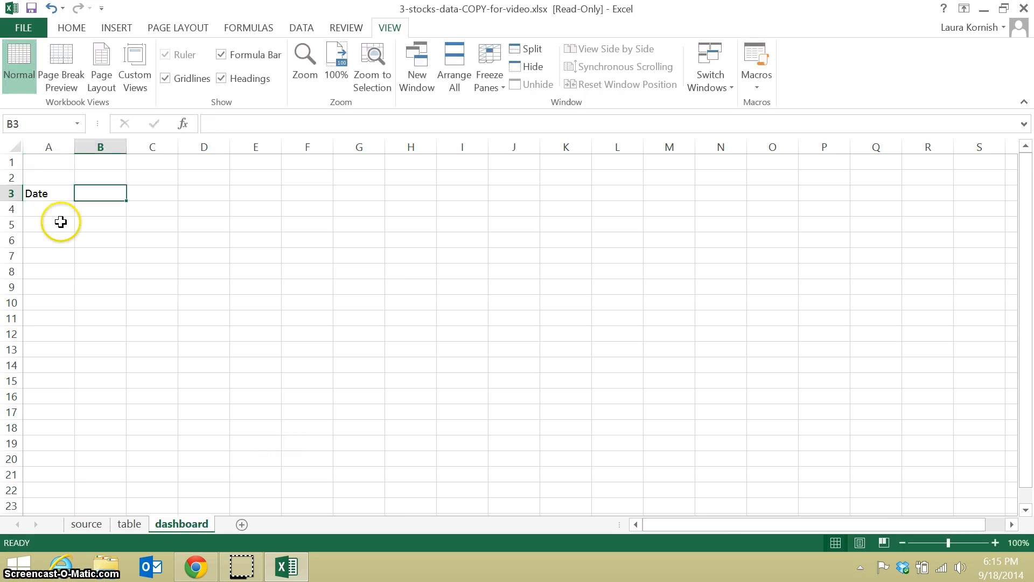
pyautogui.write('Adj')
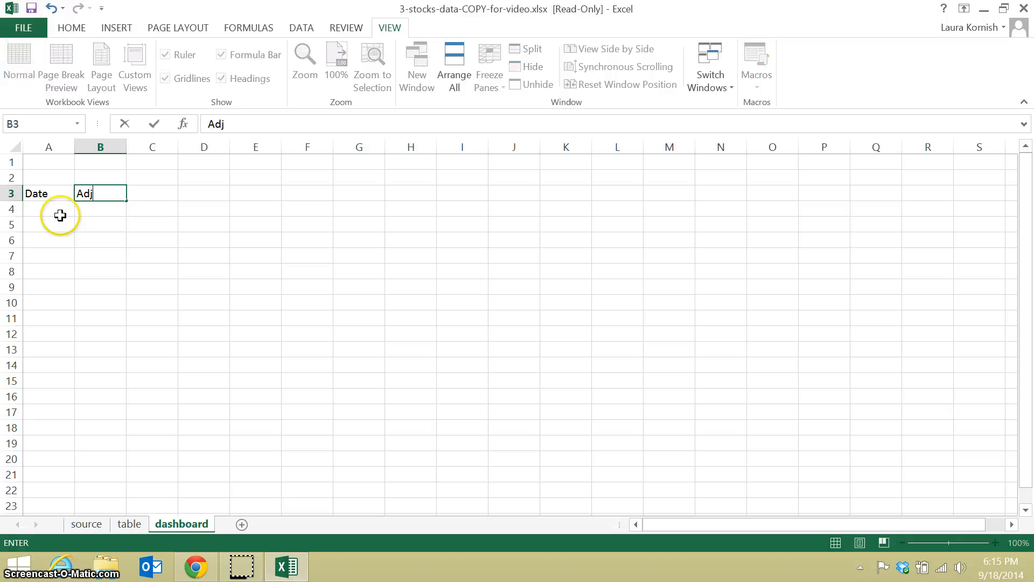
pyautogui.write(' Close')
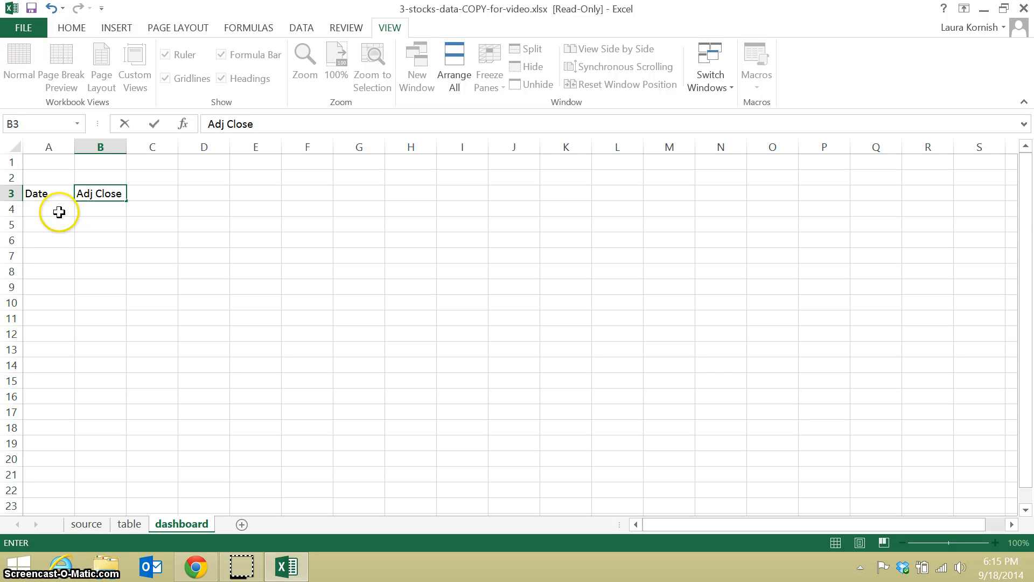
# Enter the date 3/3/2000 in cell A4 under the Date header
pyautogui.click(59, 211)
pyautogui.write('3/3')
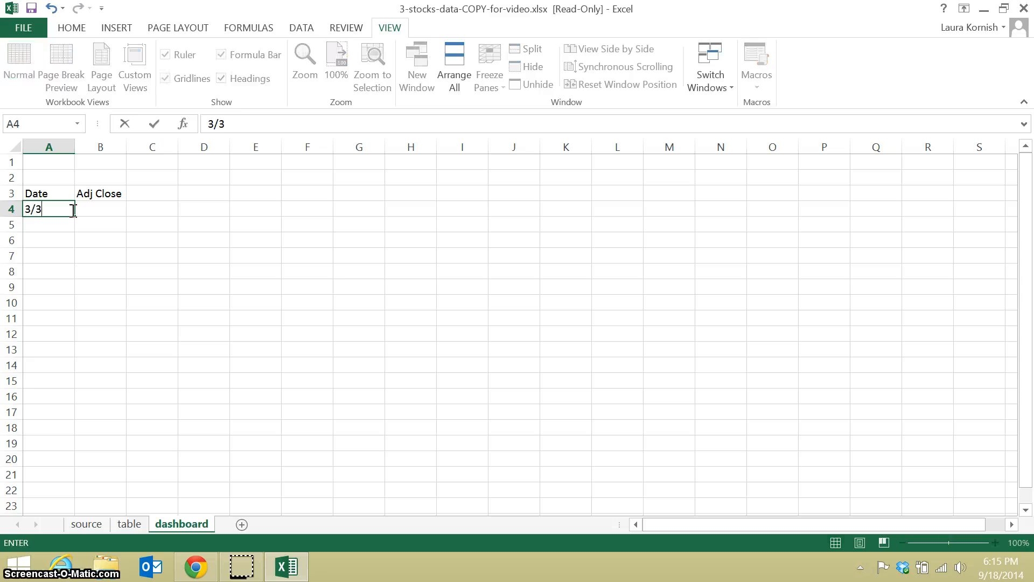
pyautogui.write('/2000')
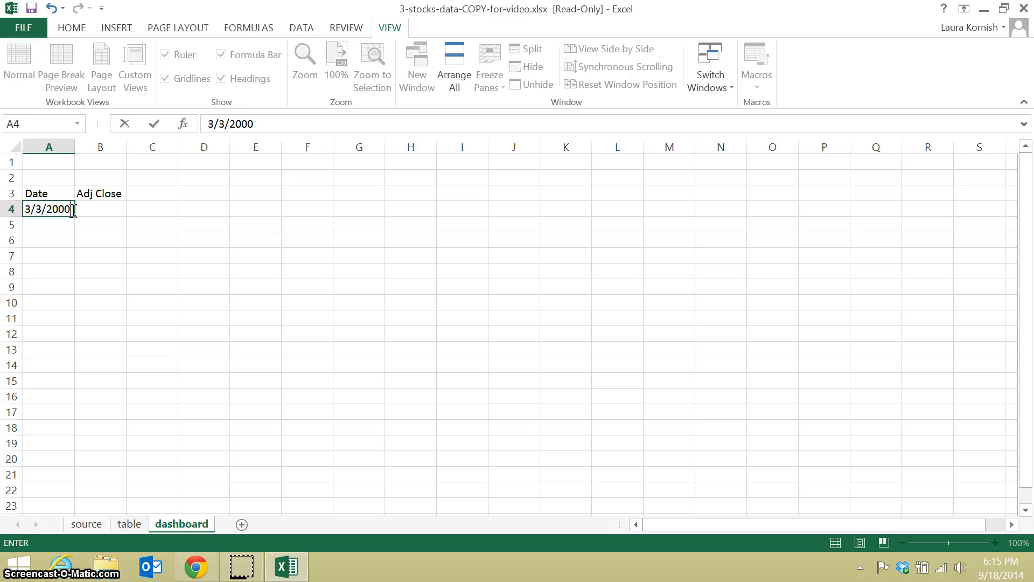
pyautogui.press('Tab')
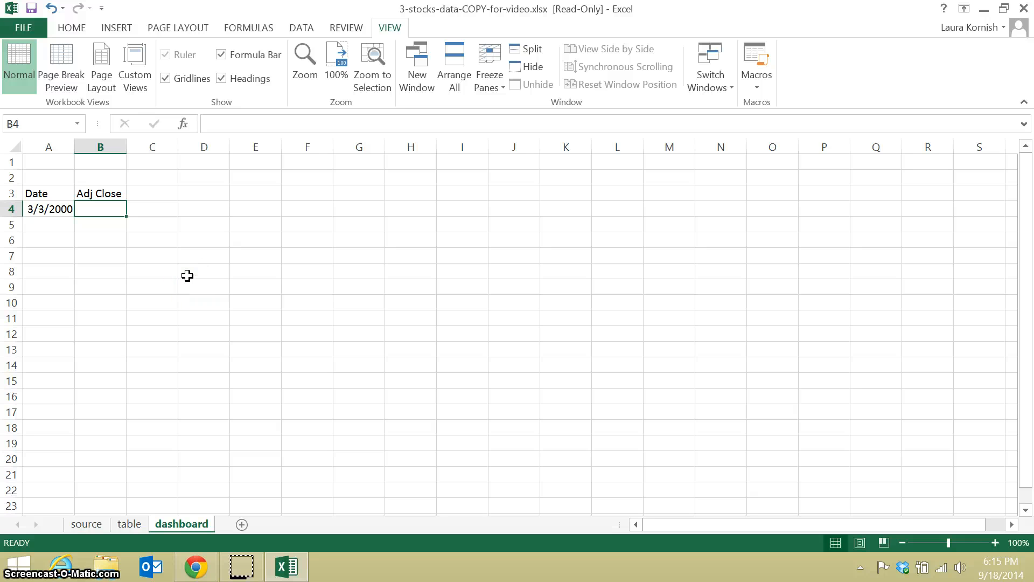
# Start a VLOOKUP formula in B4 with cell A4 as the lookup value
pyautogui.click(996, 542)
pyautogui.click(995, 542)
pyautogui.click(996, 543)
pyautogui.click(996, 543)
pyautogui.click(997, 543)
pyautogui.write('=')
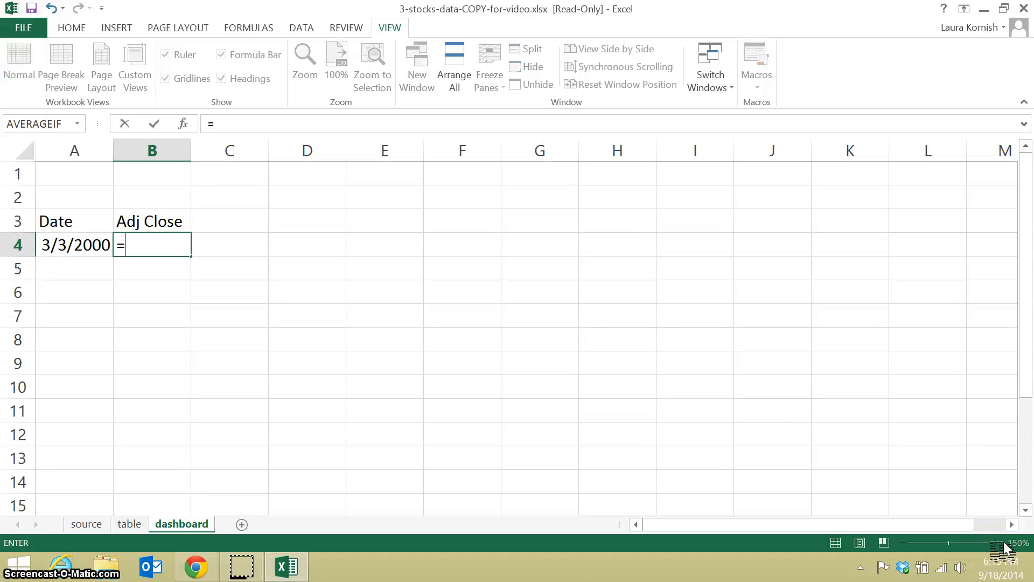
pyautogui.write('vlooku')
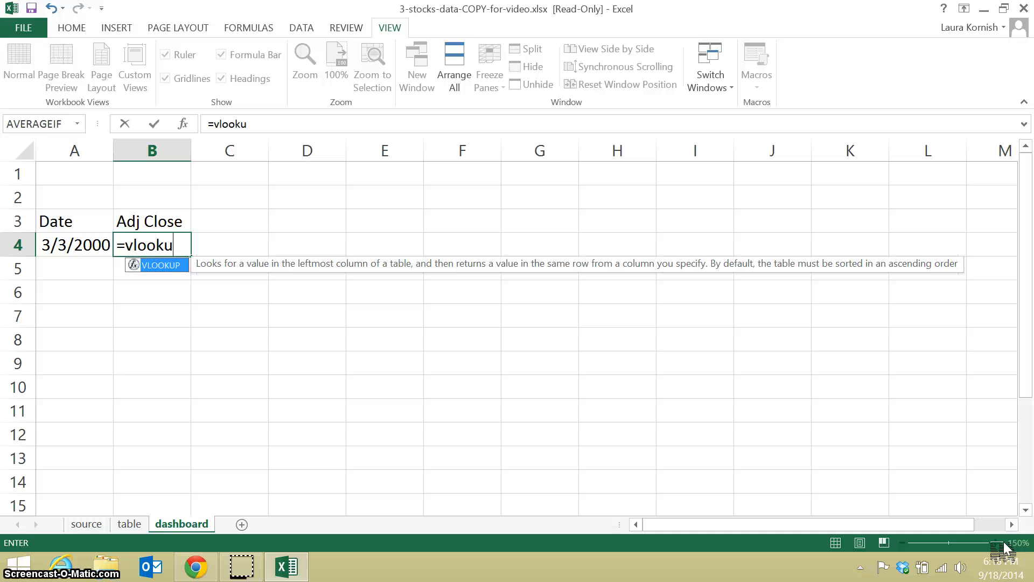
pyautogui.write('p(')
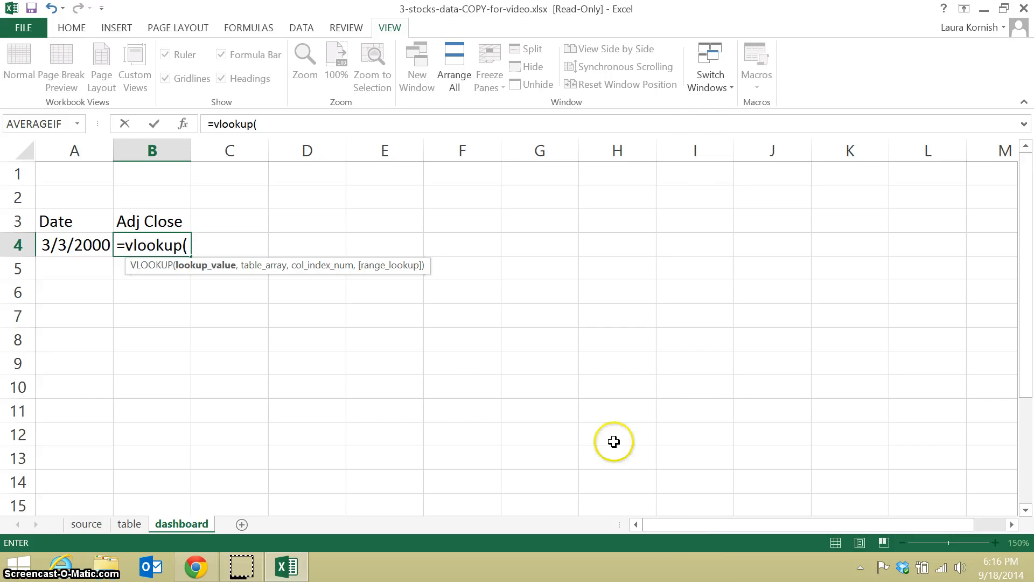
pyautogui.click(72, 245)
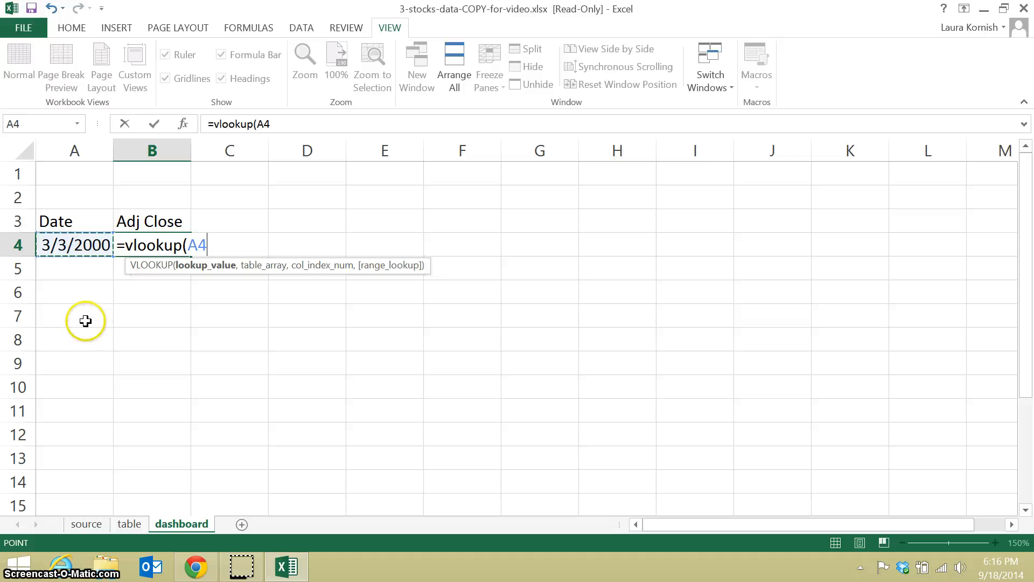
pyautogui.write(',')
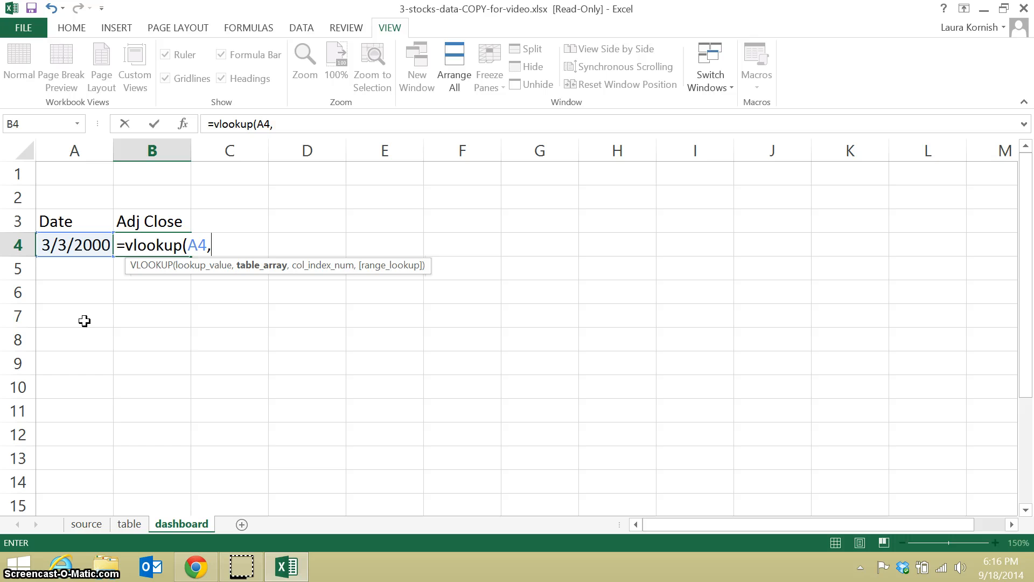
# Set the formula's table array to the range A2:G4284 on the table sheet, leaving out the header row
pyautogui.click(132, 524)
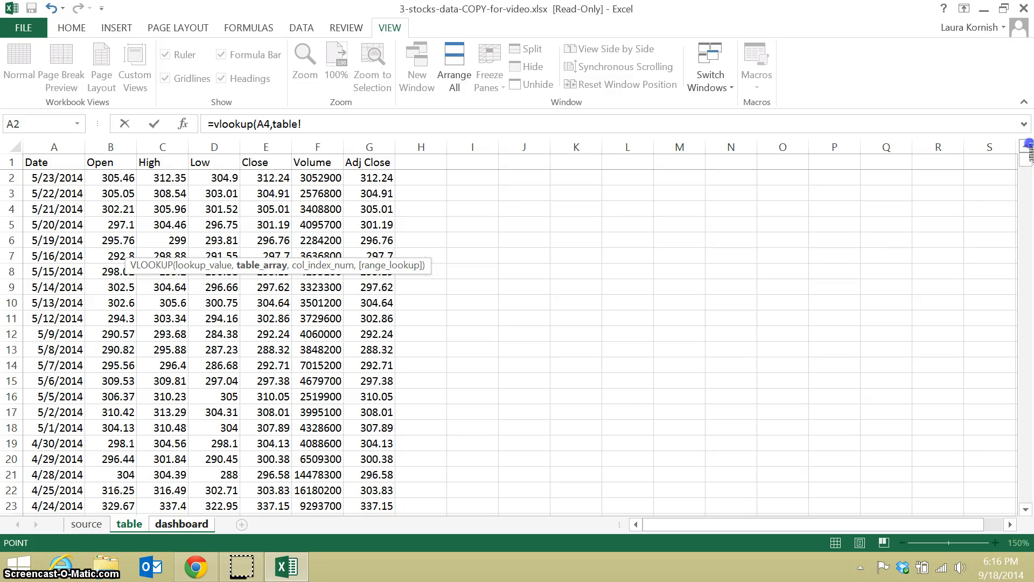
pyautogui.click(48, 177)
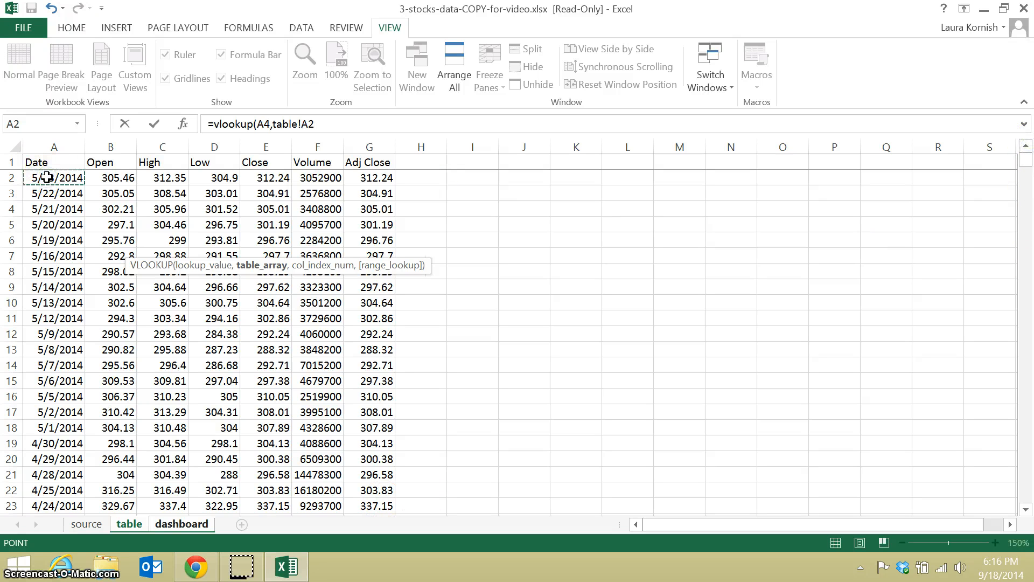
pyautogui.hotkey('ctrl', 'shift', 'Down')
pyautogui.hotkey('ctrl', 'shift', 'Right')
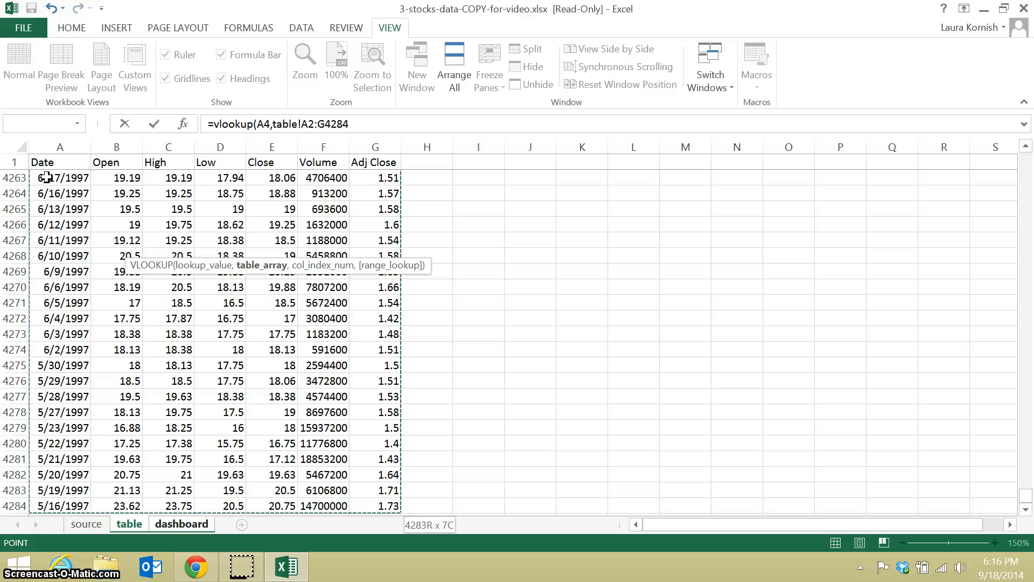
pyautogui.write(',')
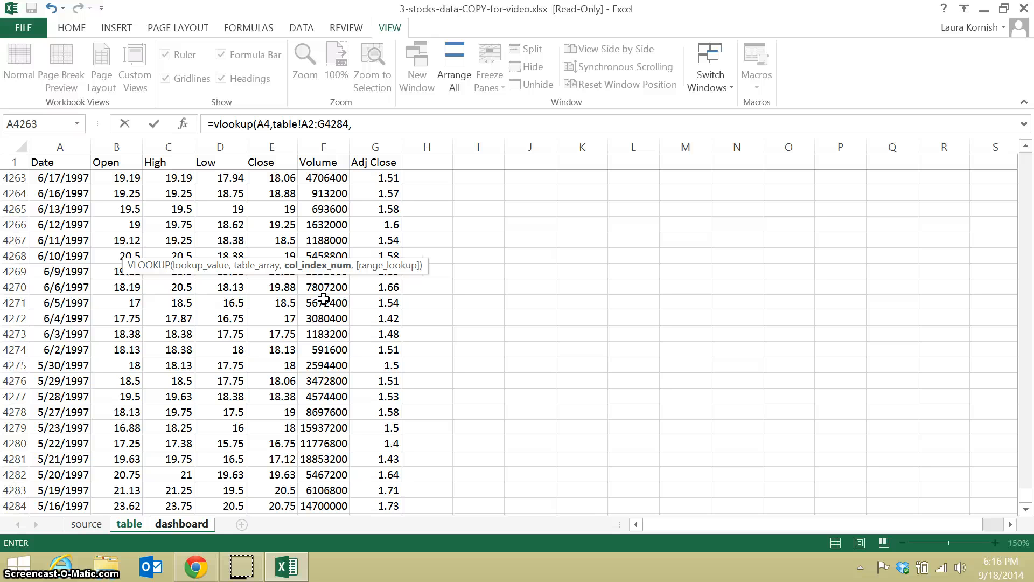
# Finish the VLOOKUP with column index 7 and FALSE for an exact match
pyautogui.click(63, 192)
pyautogui.click(409, 124)
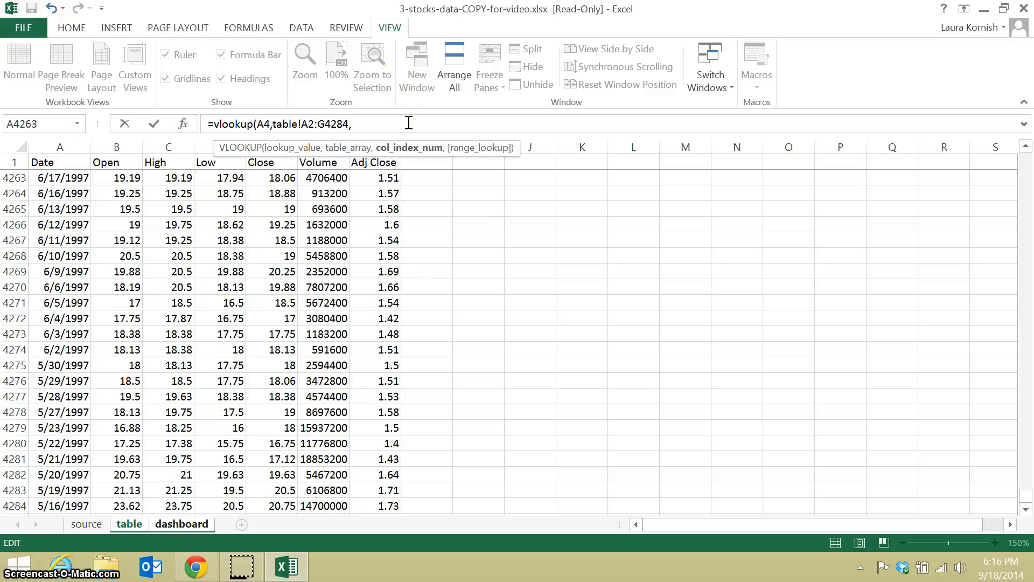
pyautogui.write('7,')
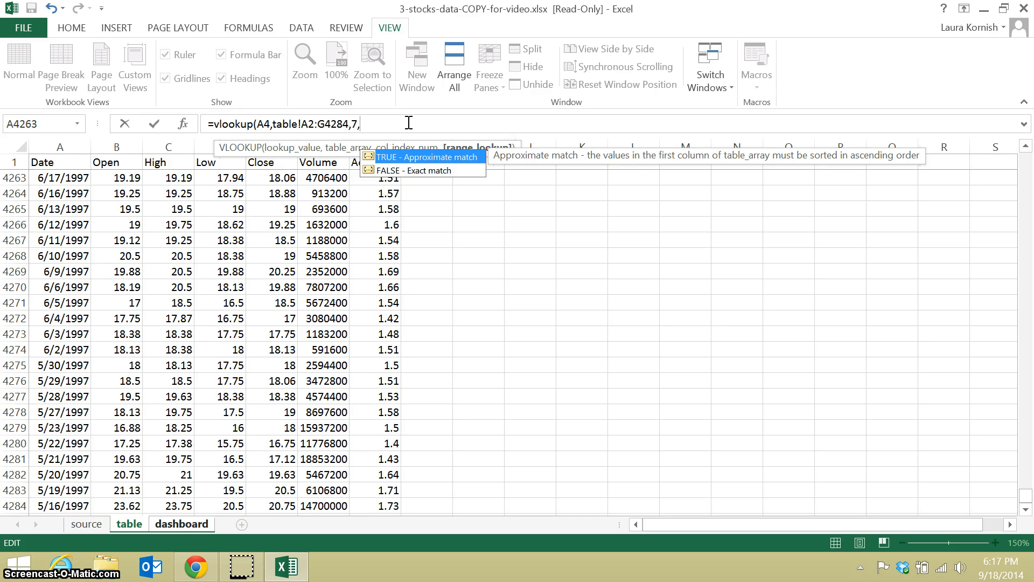
pyautogui.press('Down')
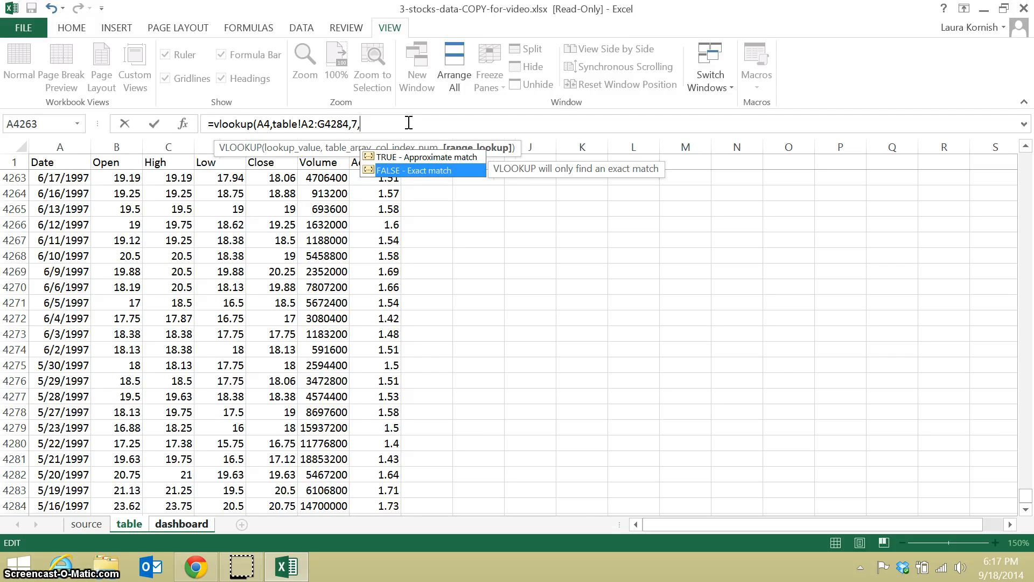
pyautogui.press('Tab')
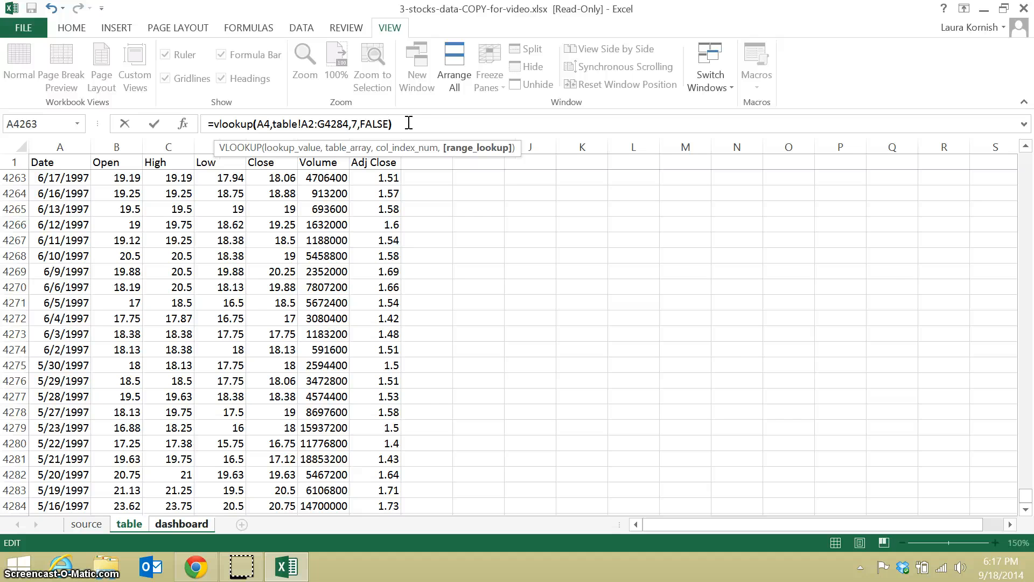
pyautogui.press('Return')
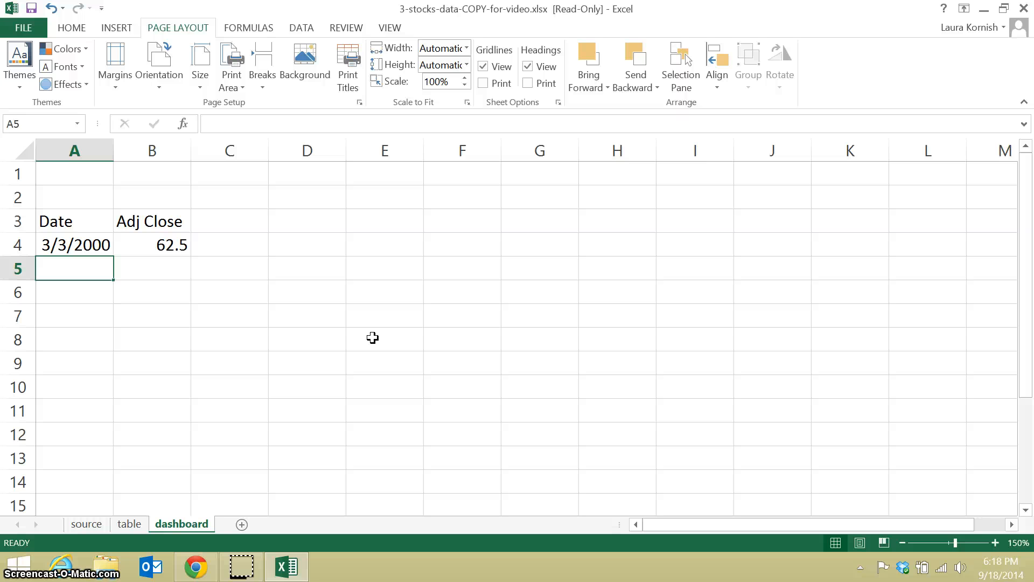
# Enter 3/3/2005 in A5 and make the table range in B4's VLOOKUP absolute as $A$2:$G$4284
pyautogui.write('3/3/2005')
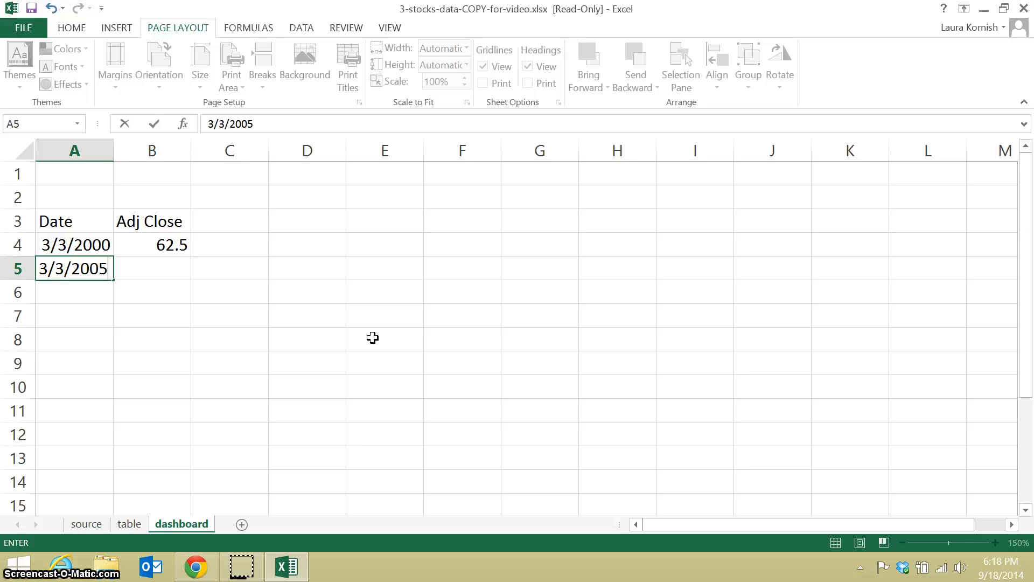
pyautogui.press('Tab')
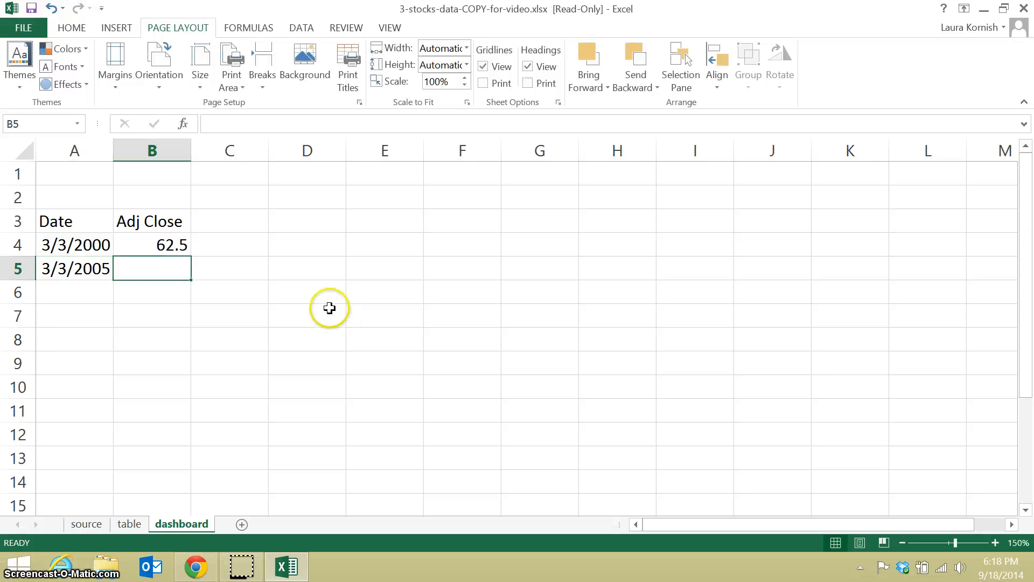
pyautogui.click(156, 242)
pyautogui.doubleClick(167, 245)
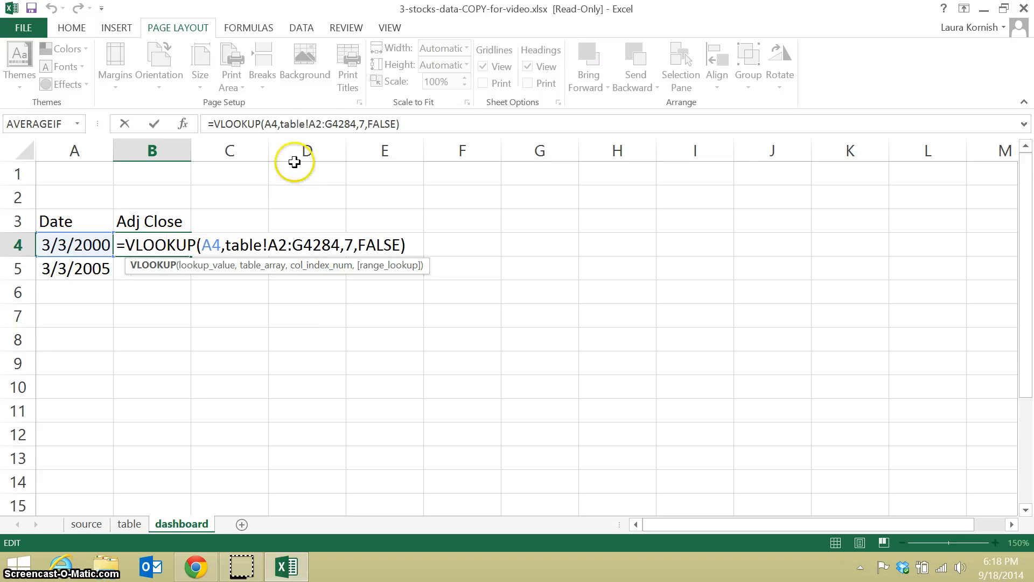
pyautogui.click(311, 125)
pyautogui.moveTo(310, 125); pyautogui.dragTo(352, 125)
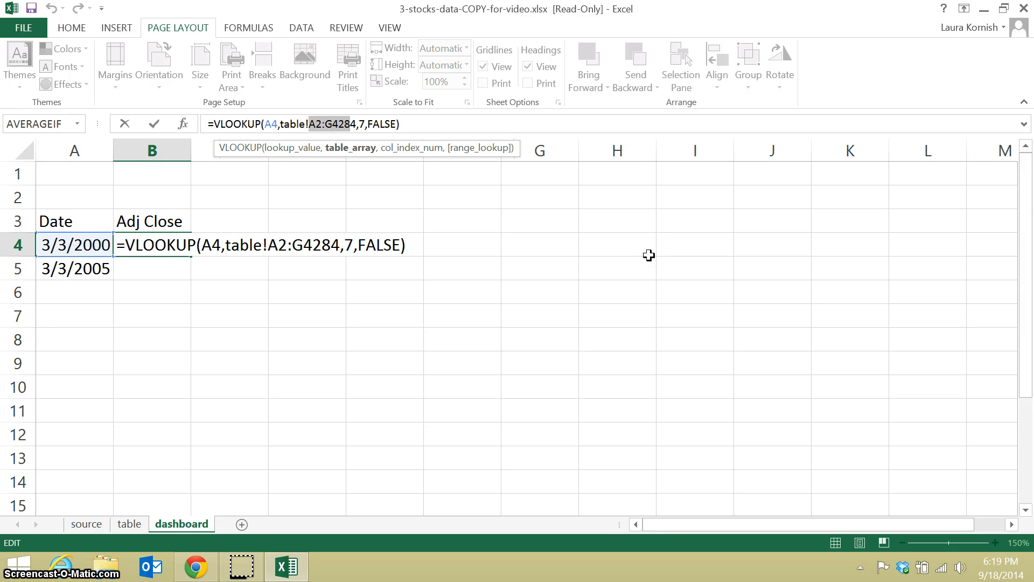
pyautogui.press('F4')
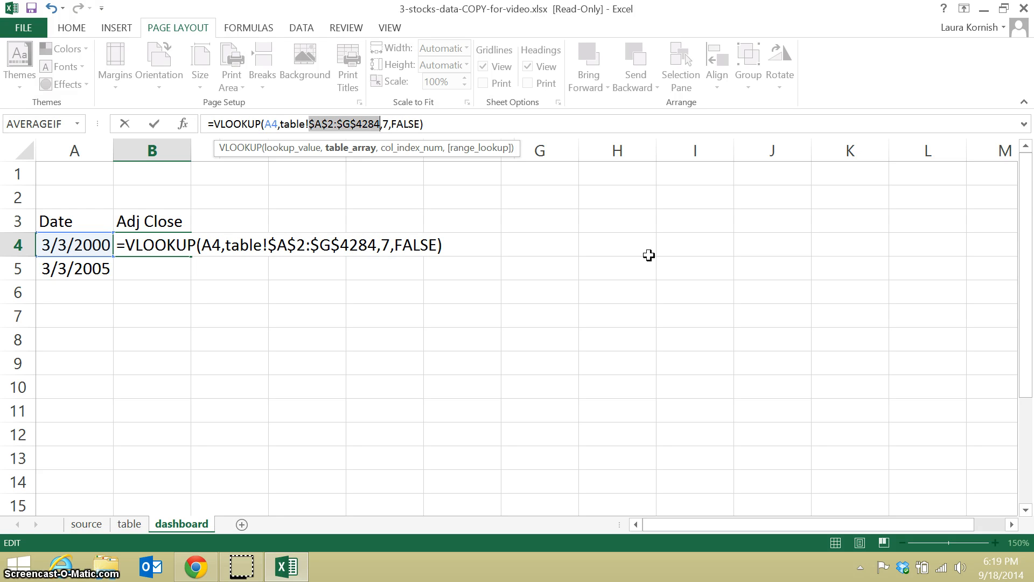
pyautogui.press('Return')
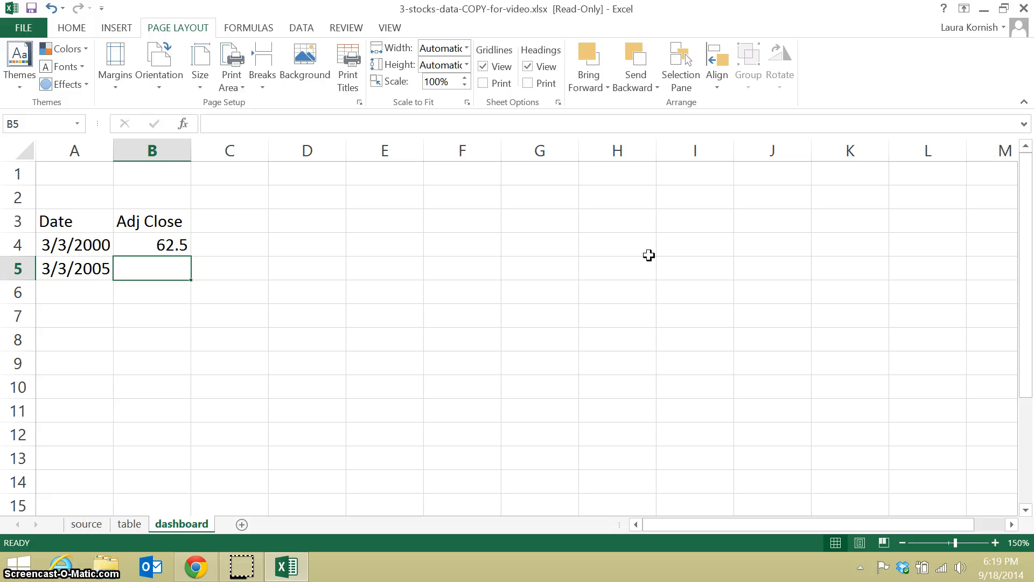
# Copy the VLOOKUP formula from B4 down to B5 and check the references in the copied formula
pyautogui.click(161, 241)
pyautogui.moveTo(192, 257); pyautogui.dragTo(192, 280)
pyautogui.doubleClick(176, 268)
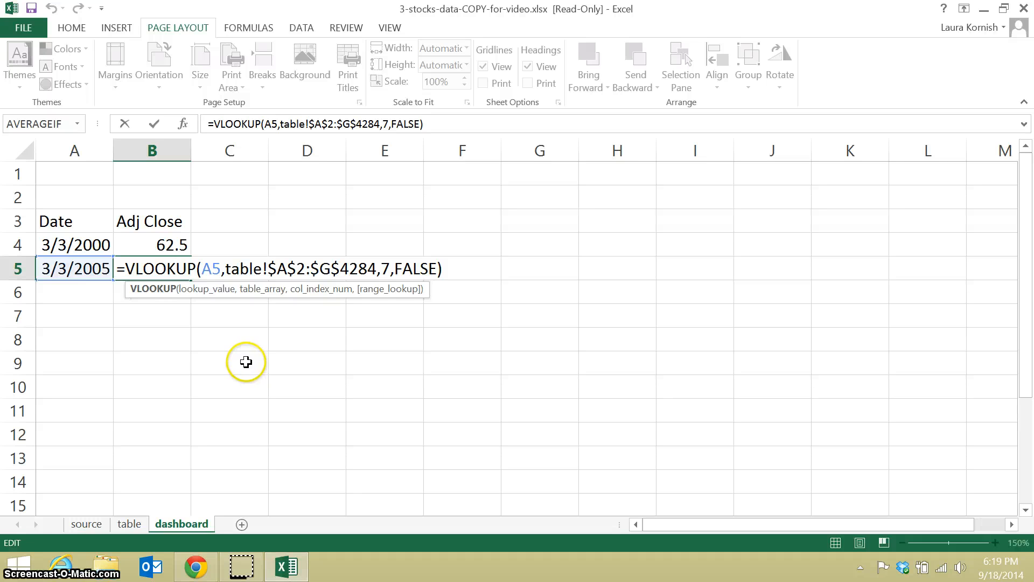
pyautogui.click(220, 361)
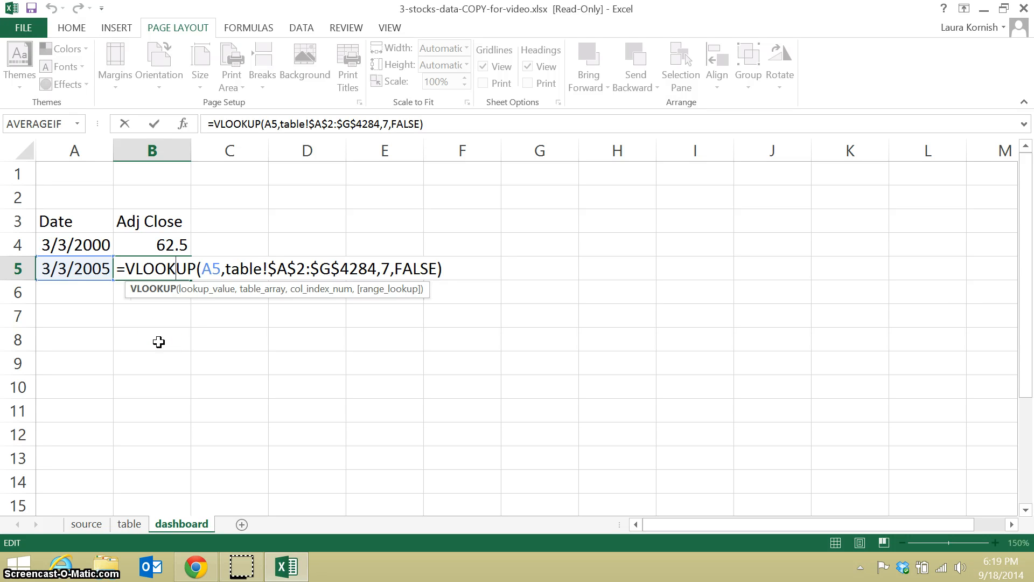
pyautogui.press('Return')
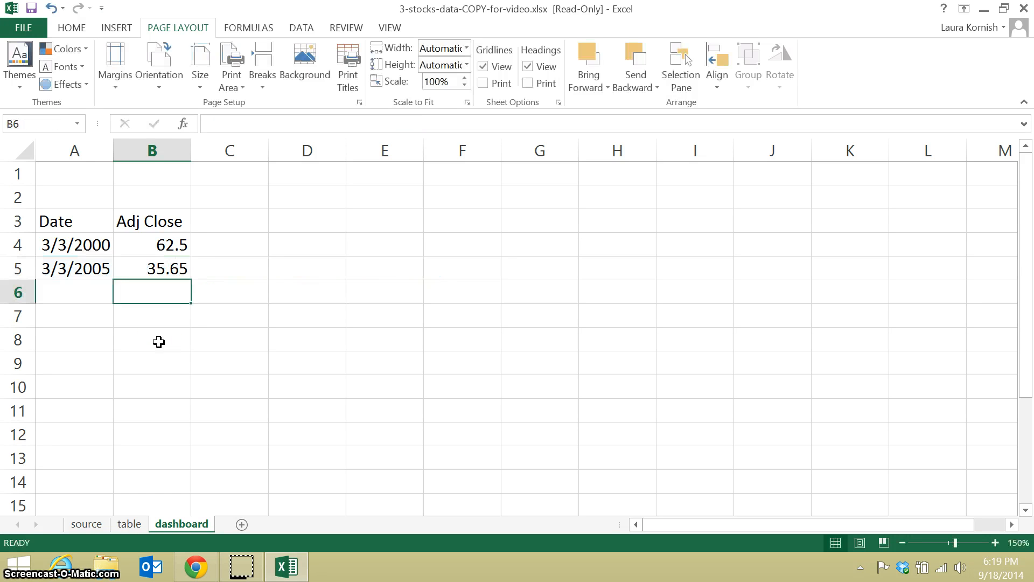